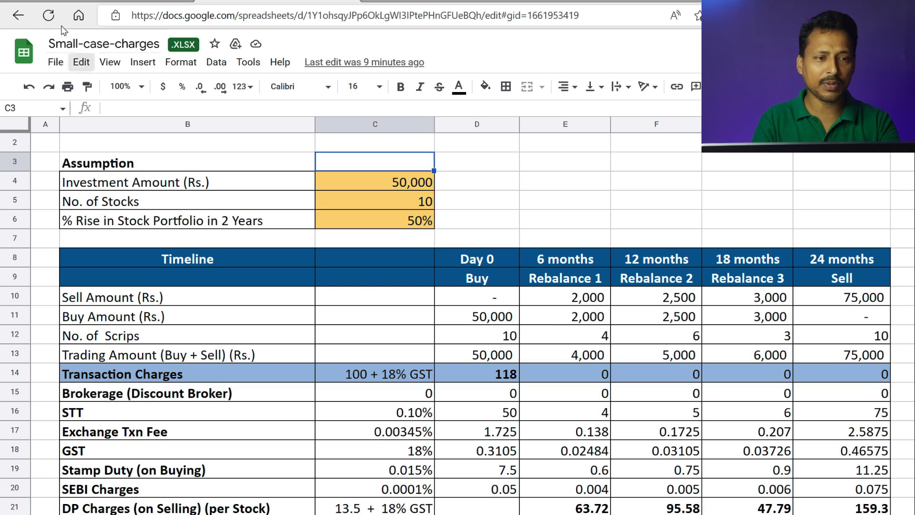
Step: Examine the Assumption block's investment amount and two-year percentage rise inputs
{"action": "left_click", "coordinate": [166, 167]}
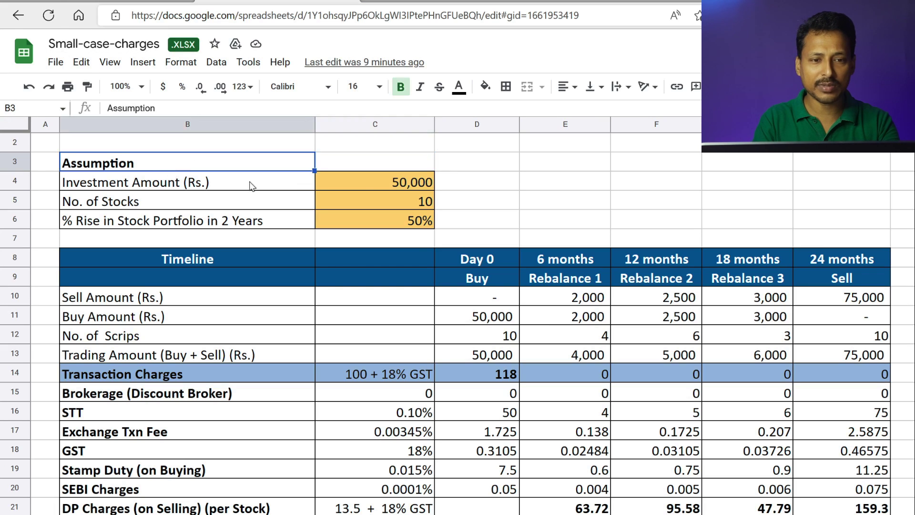
{"action": "left_click", "coordinate": [307, 184]}
{"action": "left_click", "coordinate": [371, 181]}
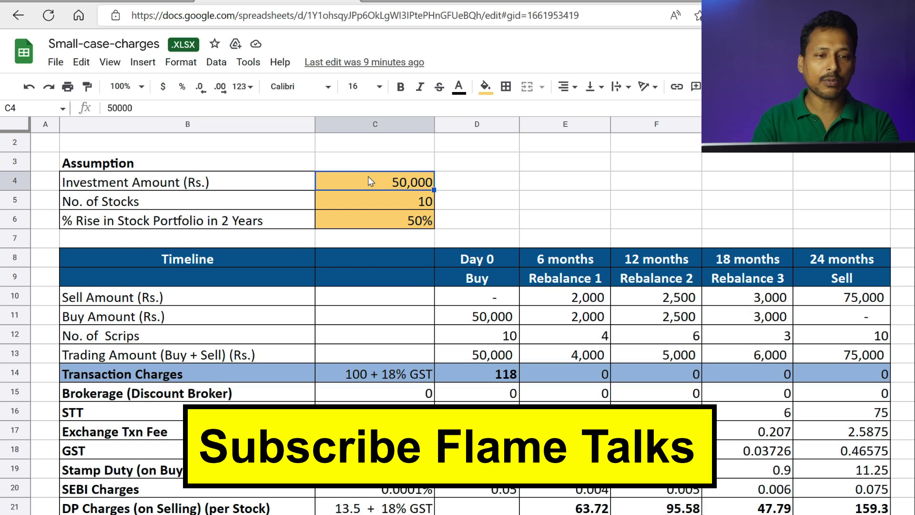
{"action": "left_click", "coordinate": [404, 226]}
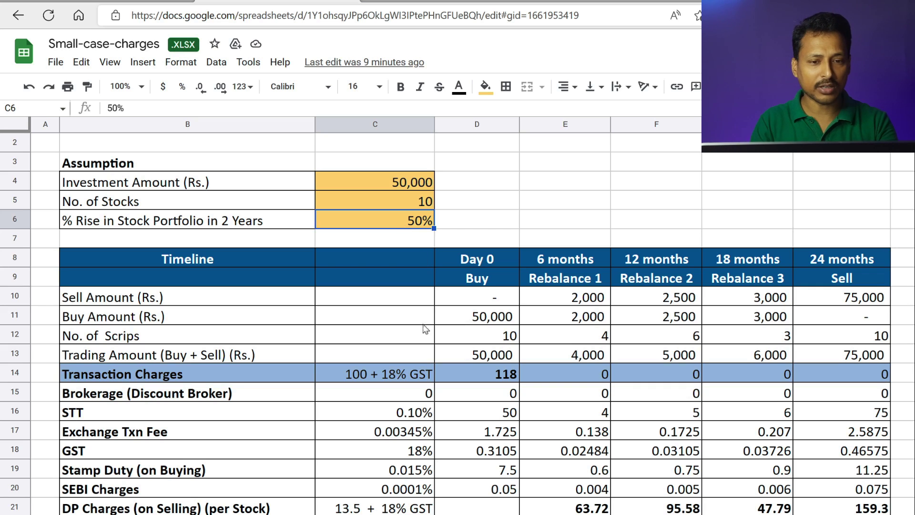
Step: Inspect the Day 0 Buy column's sell amount, buy amount, number of scrips and trading amount cells
{"action": "left_click_drag", "start_coordinate": [486, 307], "coordinate": [486, 432]}
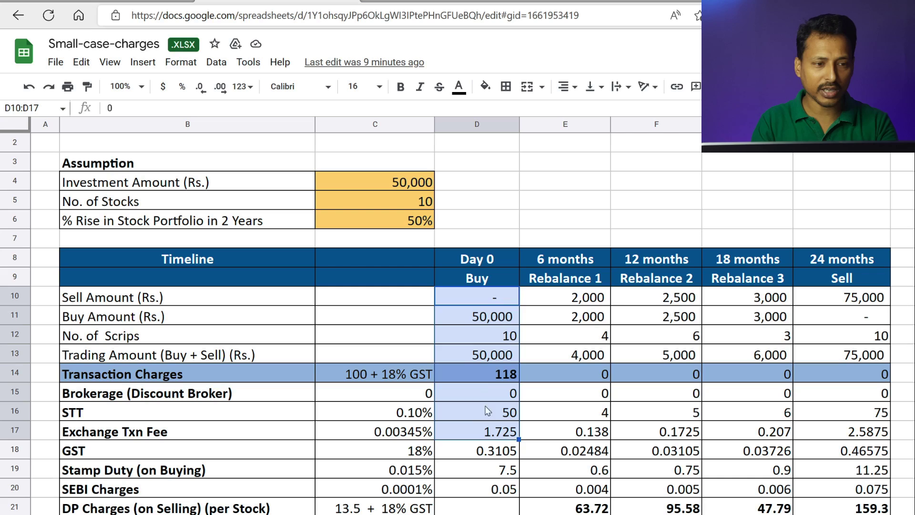
{"action": "left_click", "coordinate": [482, 368]}
{"action": "left_click", "coordinate": [490, 303]}
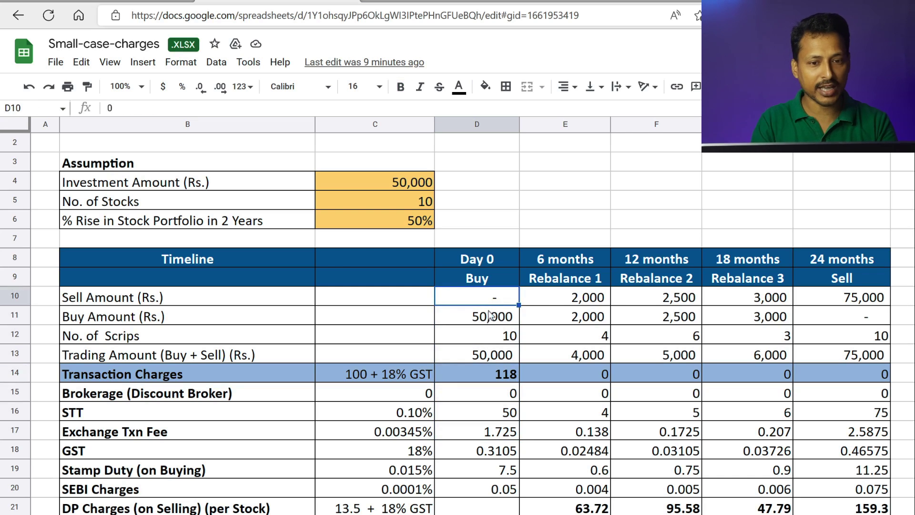
{"action": "left_click", "coordinate": [491, 319]}
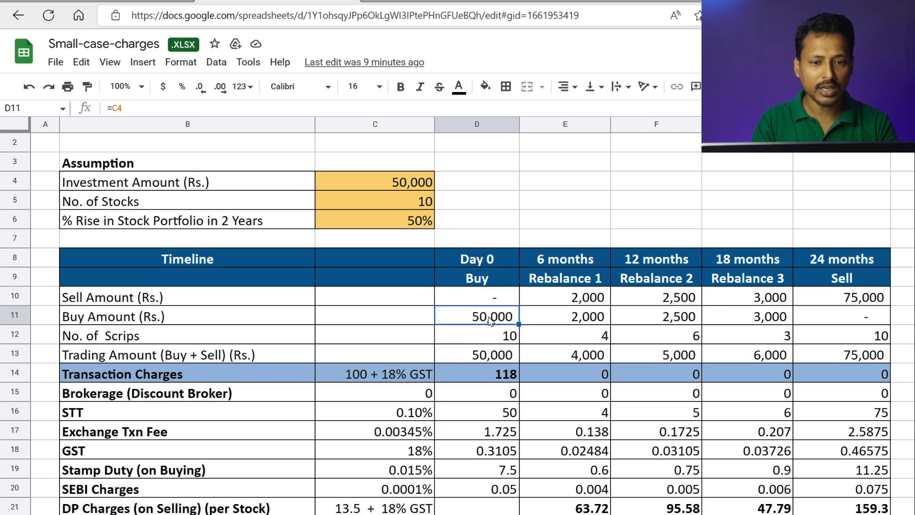
{"action": "left_click", "coordinate": [489, 343]}
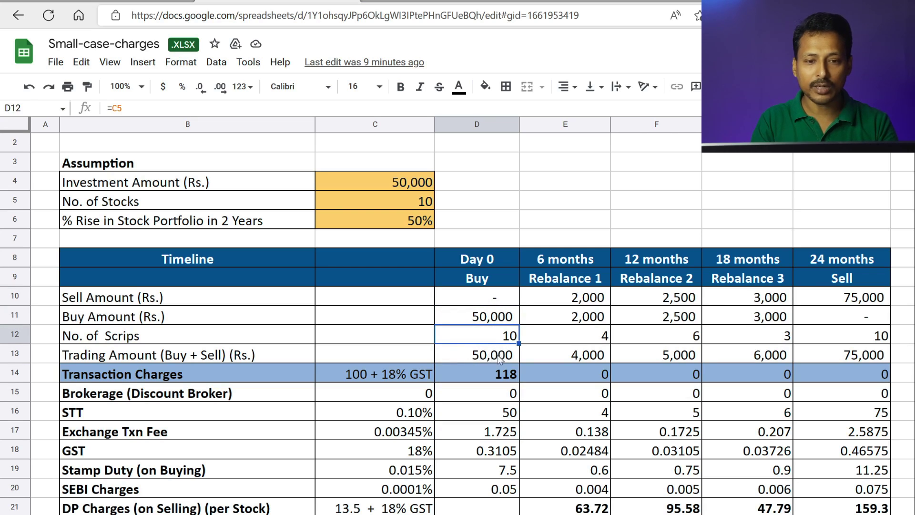
{"action": "left_click", "coordinate": [498, 360]}
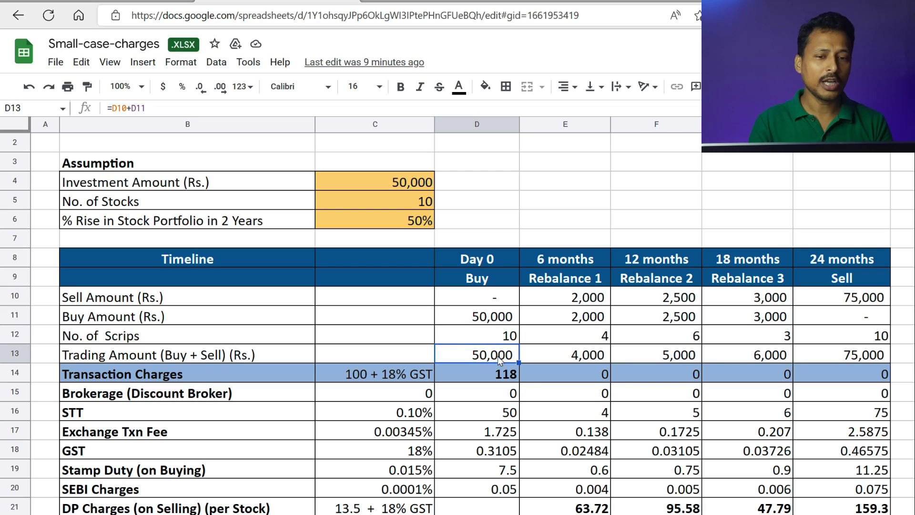
Step: Review the Day 0 Buy charges and their rates, from Transaction Charges down through DP Charges
{"action": "left_click", "coordinate": [373, 379]}
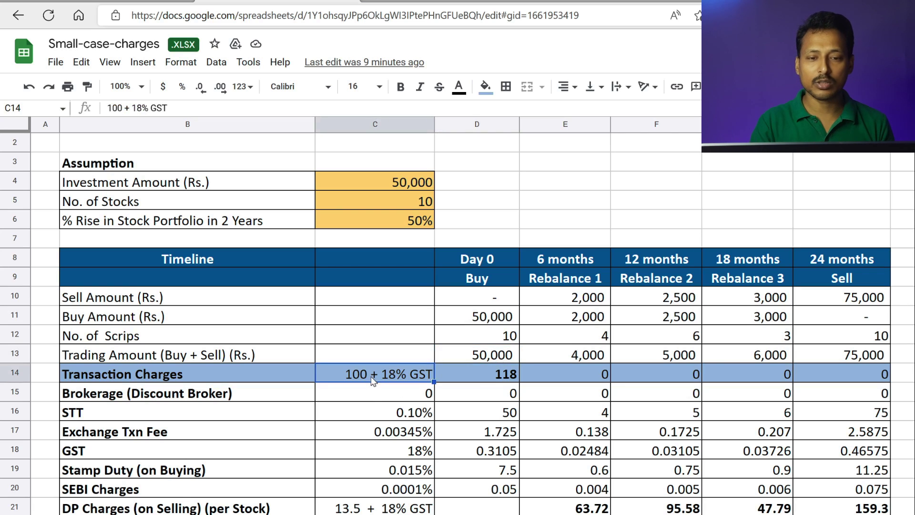
{"action": "left_click", "coordinate": [504, 376]}
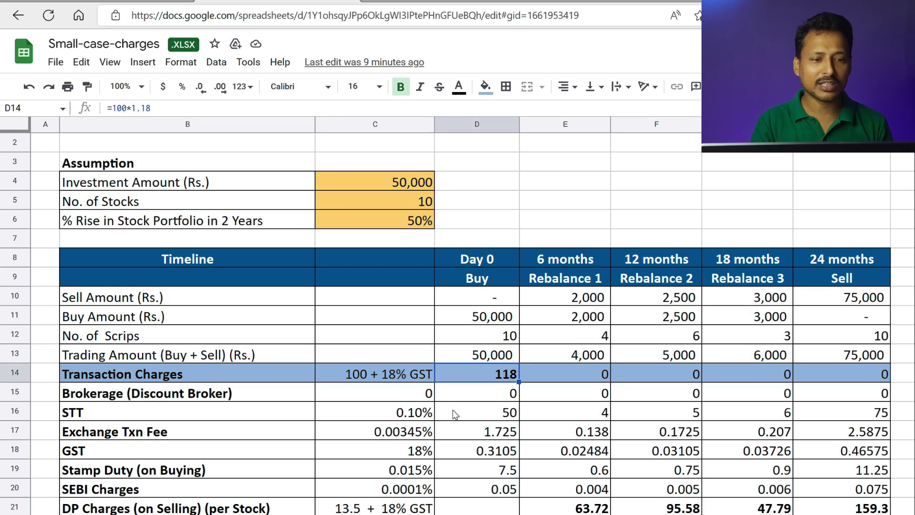
{"action": "left_click", "coordinate": [493, 396]}
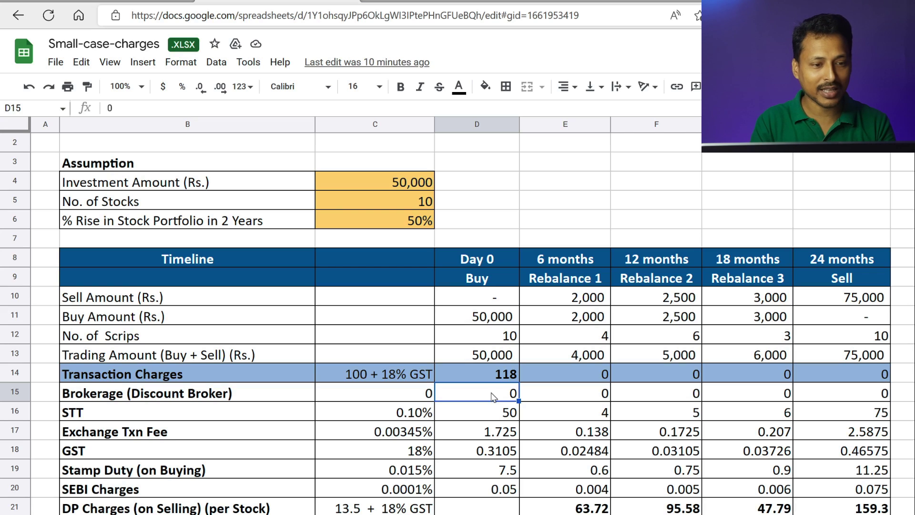
{"action": "left_click", "coordinate": [478, 414]}
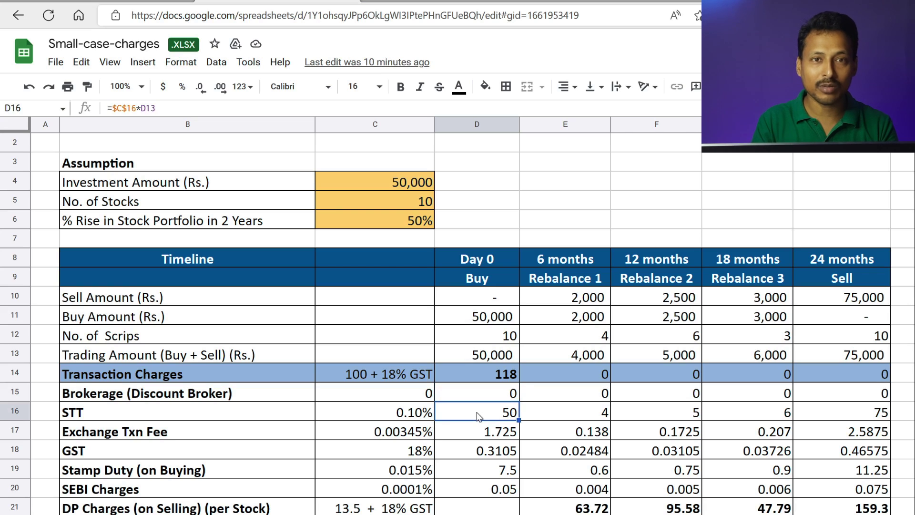
{"action": "left_click", "coordinate": [419, 417]}
{"action": "left_click", "coordinate": [486, 420]}
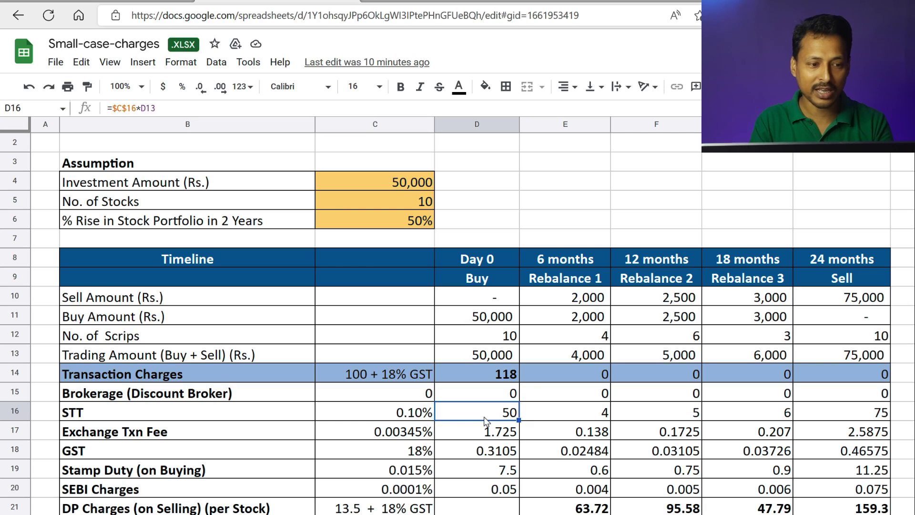
{"action": "left_click_drag", "start_coordinate": [243, 422], "coordinate": [461, 485]}
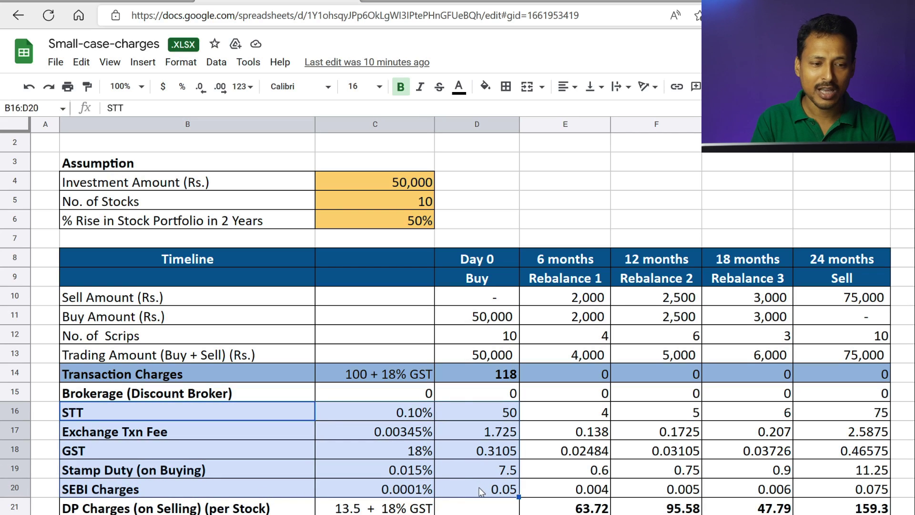
{"action": "left_click", "coordinate": [279, 513]}
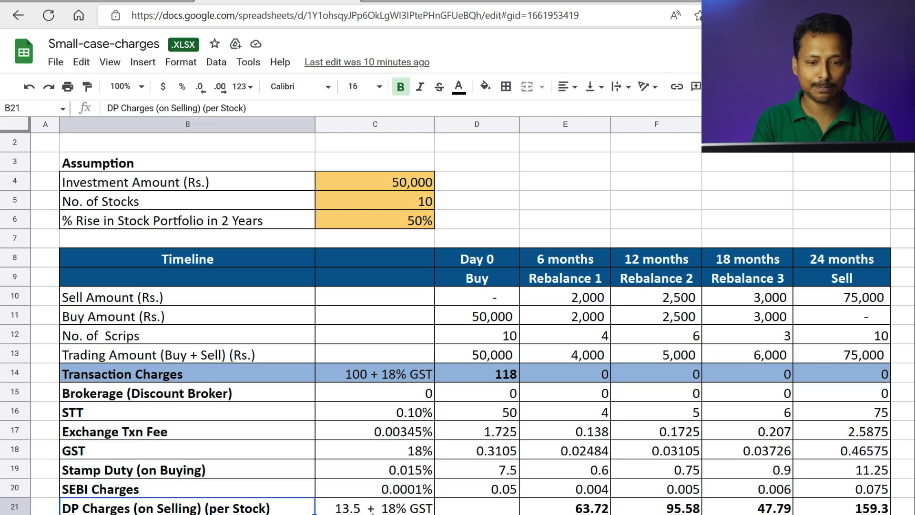
{"action": "left_click", "coordinate": [478, 512]}
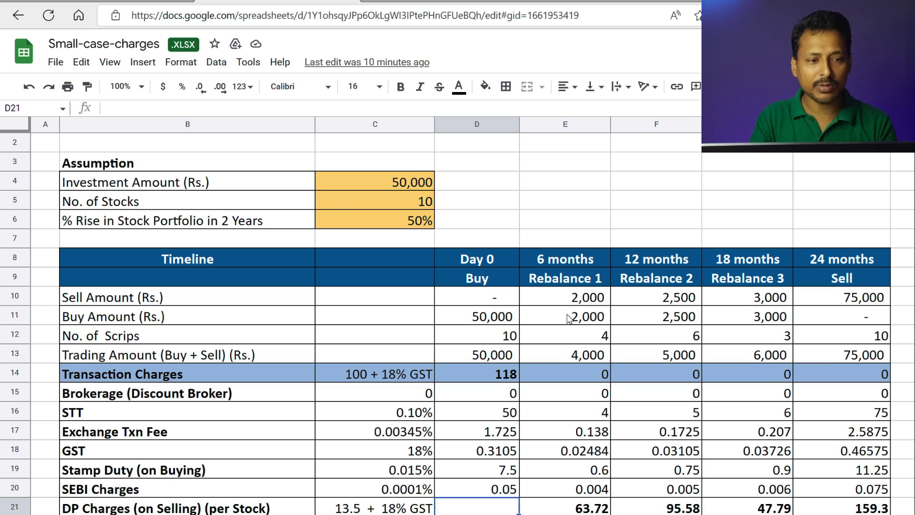
Step: Inspect the 6-month Rebalance 1 sell, buy and trading amounts and the number of scrips
{"action": "left_click", "coordinate": [575, 283]}
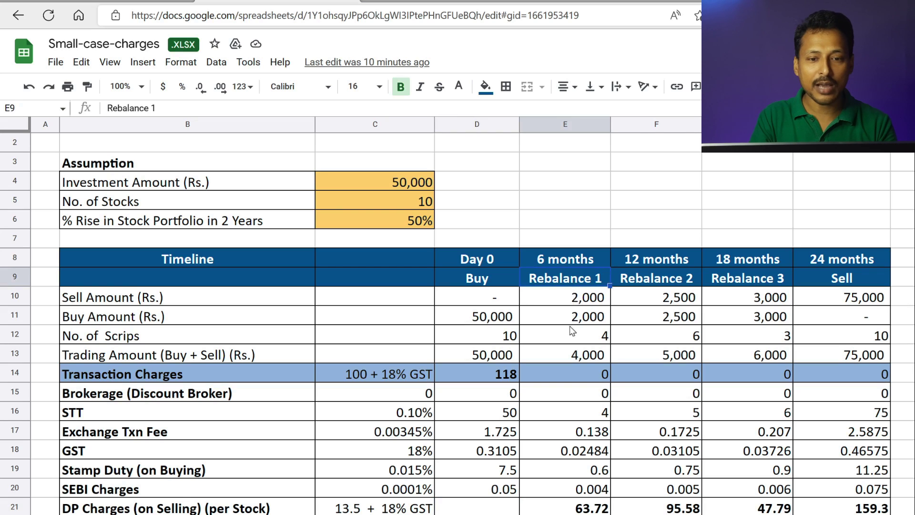
{"action": "left_click", "coordinate": [571, 301]}
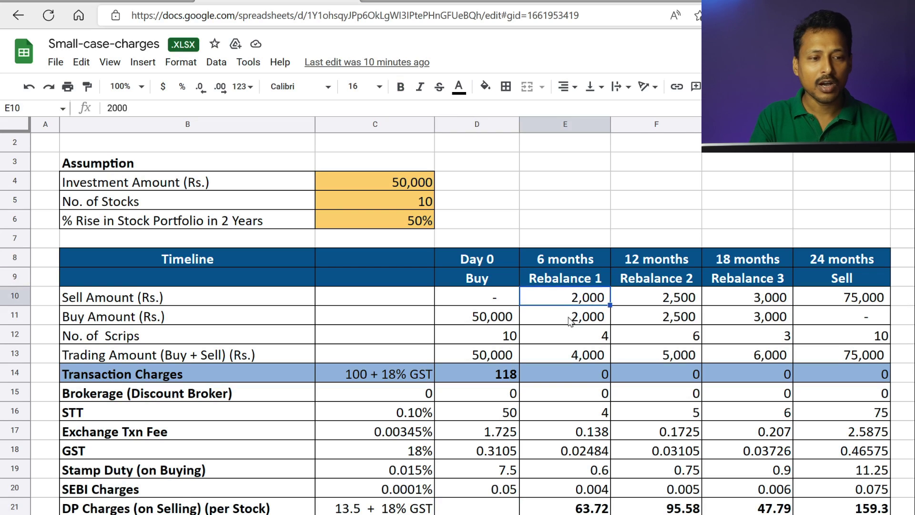
{"action": "left_click", "coordinate": [570, 321]}
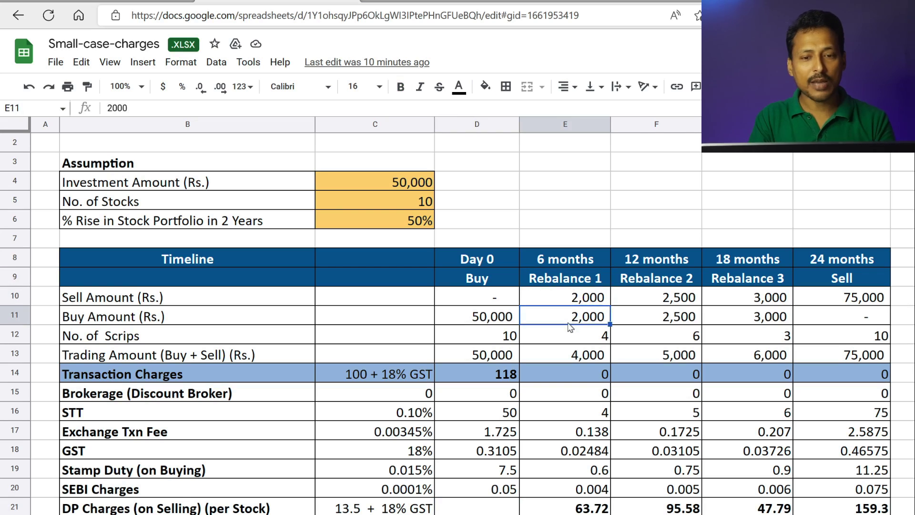
{"action": "left_click", "coordinate": [578, 358]}
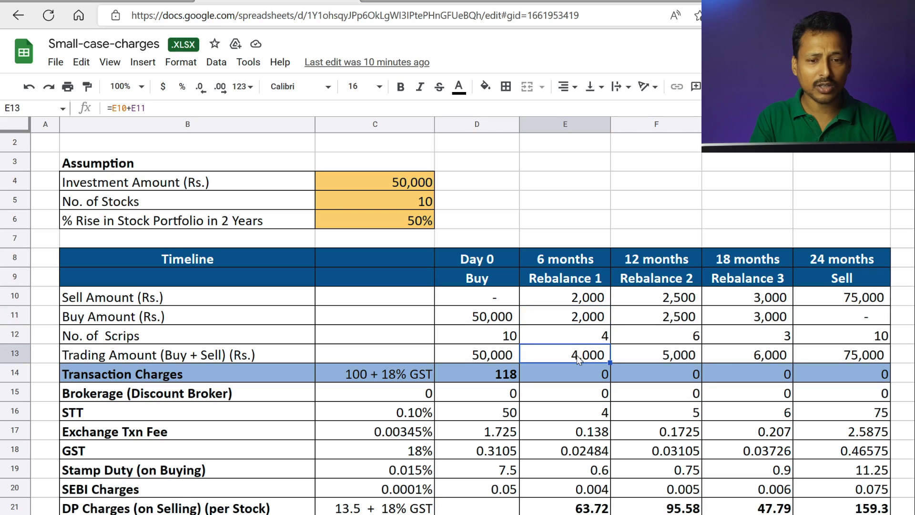
{"action": "left_click", "coordinate": [582, 343]}
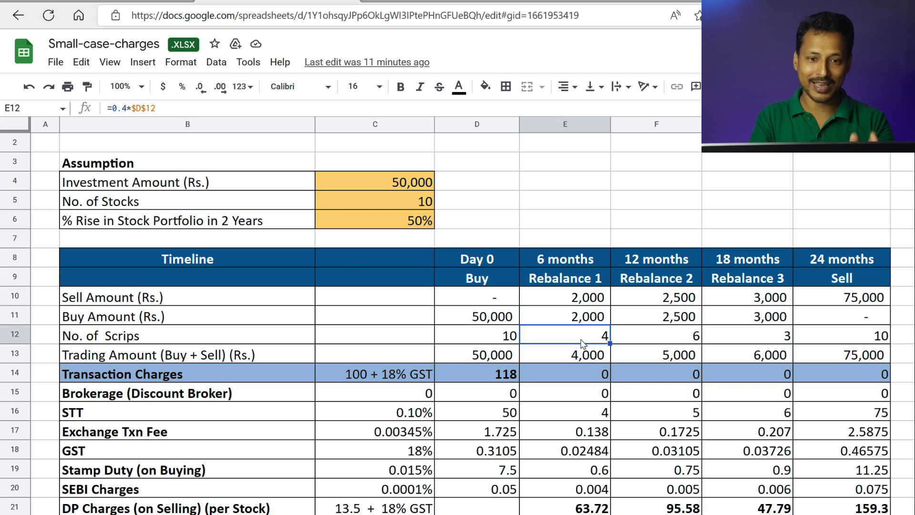
Step: Review the Rebalance 1 charges from Transaction Charges and brokerage through STT, SEBI Charges and DP Charges
{"action": "left_click", "coordinate": [589, 371]}
{"action": "left_click", "coordinate": [586, 397]}
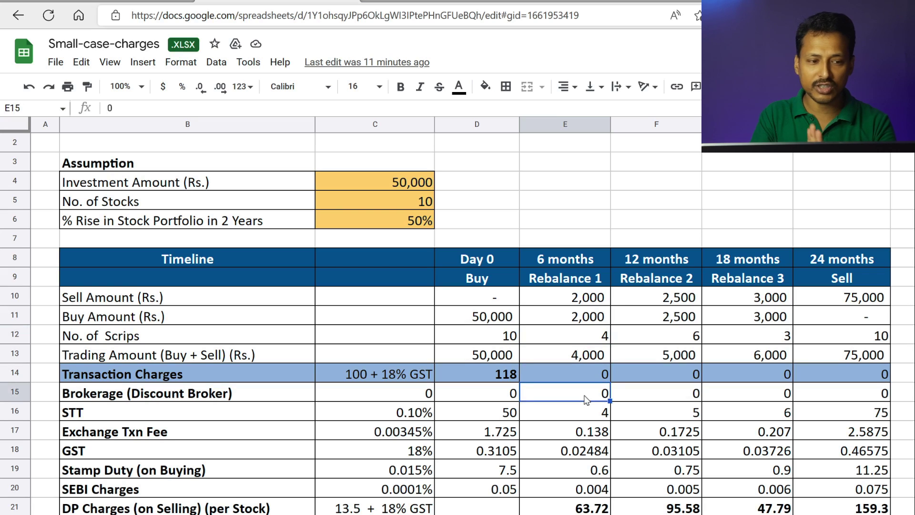
{"action": "left_click", "coordinate": [585, 412]}
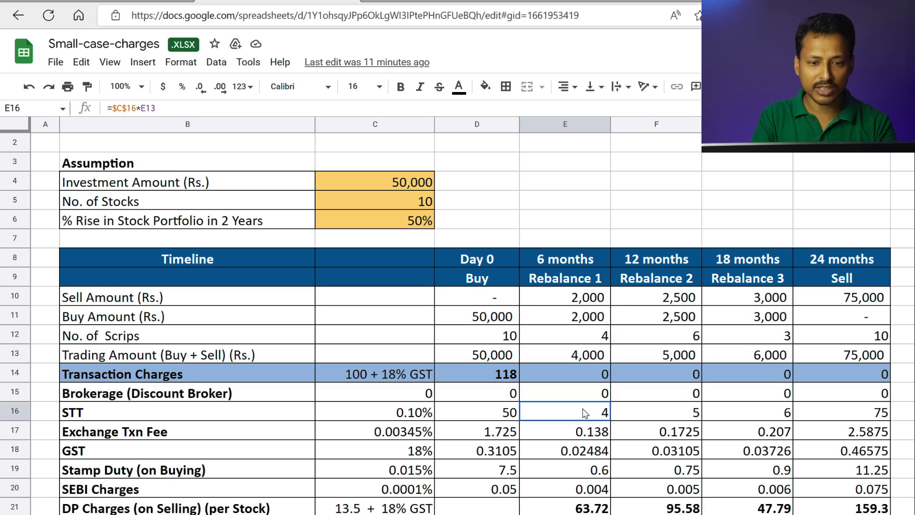
{"action": "left_click_drag", "start_coordinate": [585, 413], "coordinate": [579, 491]}
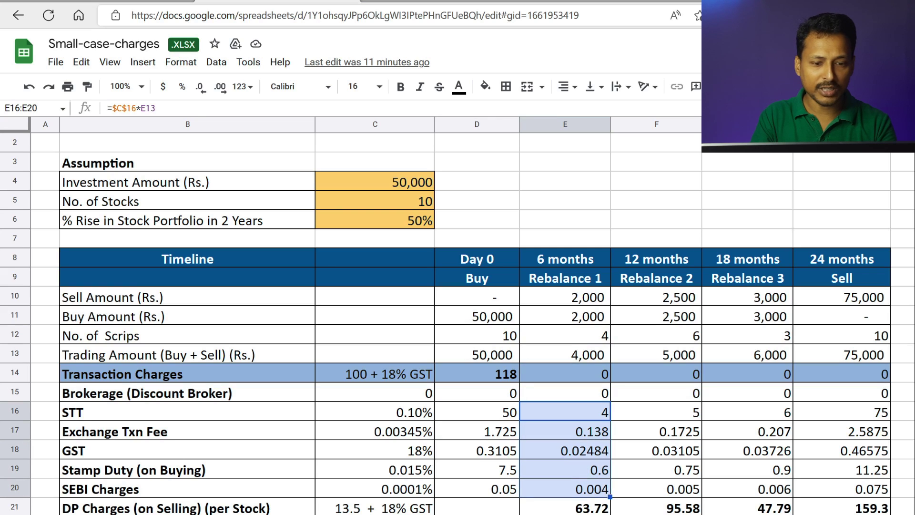
{"action": "left_click", "coordinate": [589, 509]}
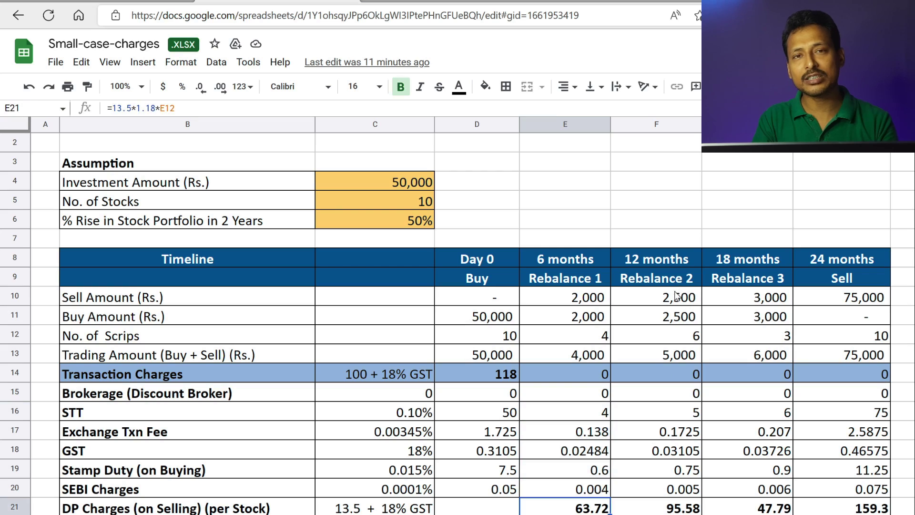
Step: Check Rebalance 2's number of scrips and trading amount, and the DP Charges for Rebalance 2 and Rebalance 3
{"action": "left_click", "coordinate": [690, 339]}
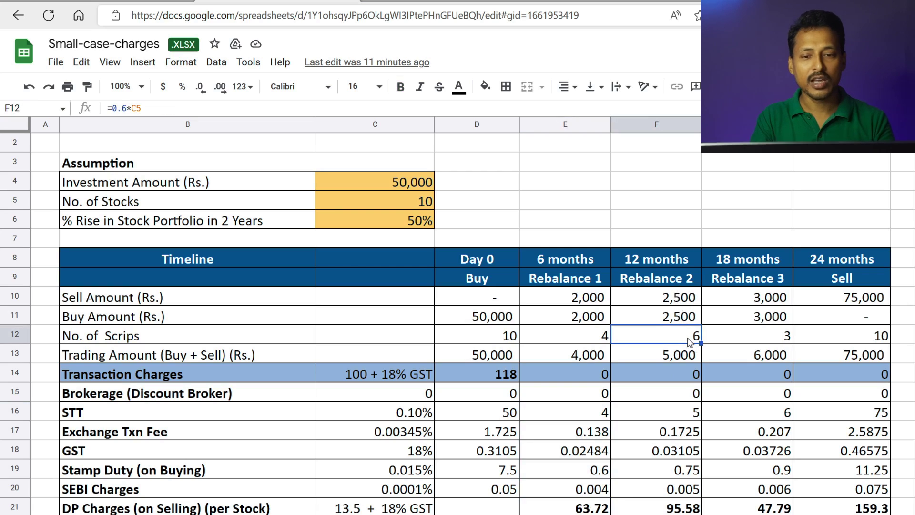
{"action": "left_click", "coordinate": [687, 358]}
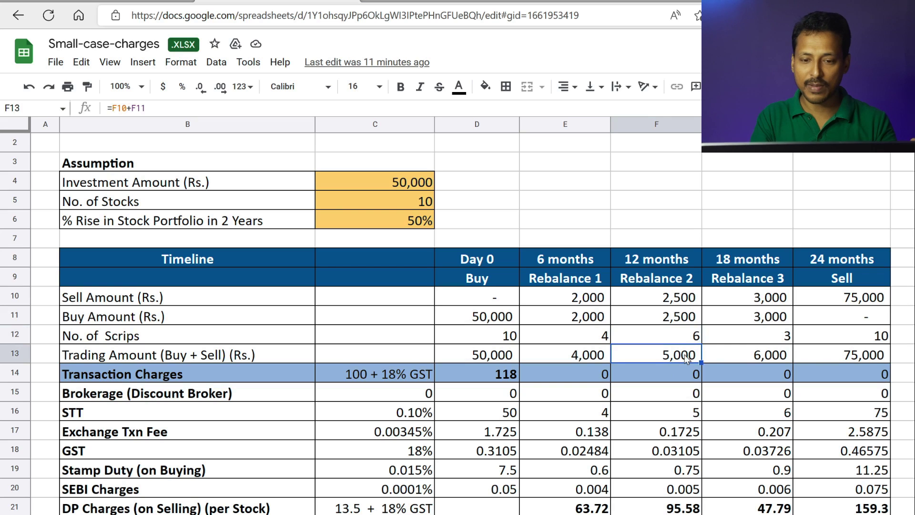
{"action": "left_click", "coordinate": [676, 511]}
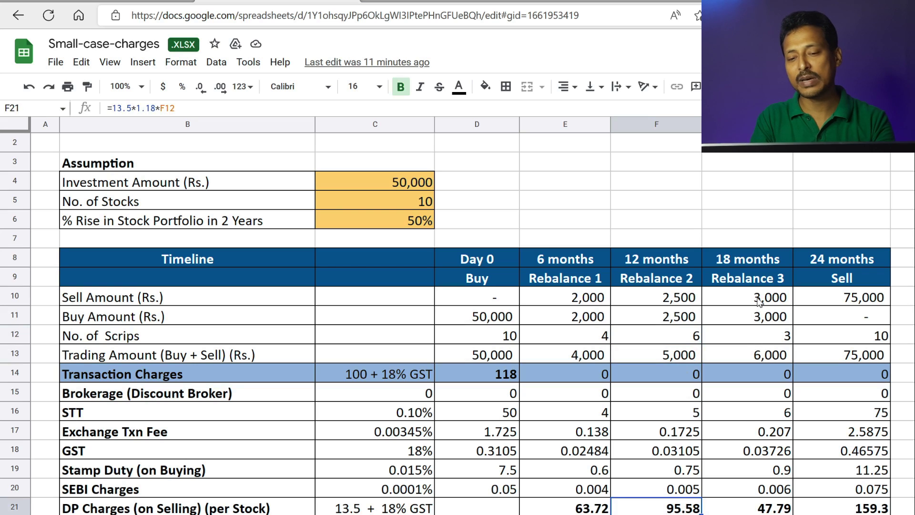
{"action": "left_click", "coordinate": [770, 509]}
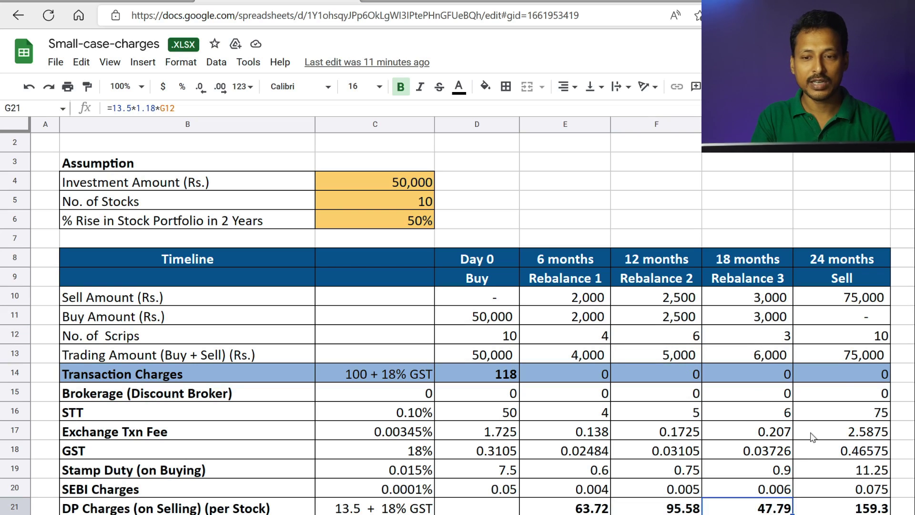
Step: Examine the 24-month Sell column's sell amount, scrips, trading amount, and charges down to DP Charges
{"action": "left_click", "coordinate": [854, 300]}
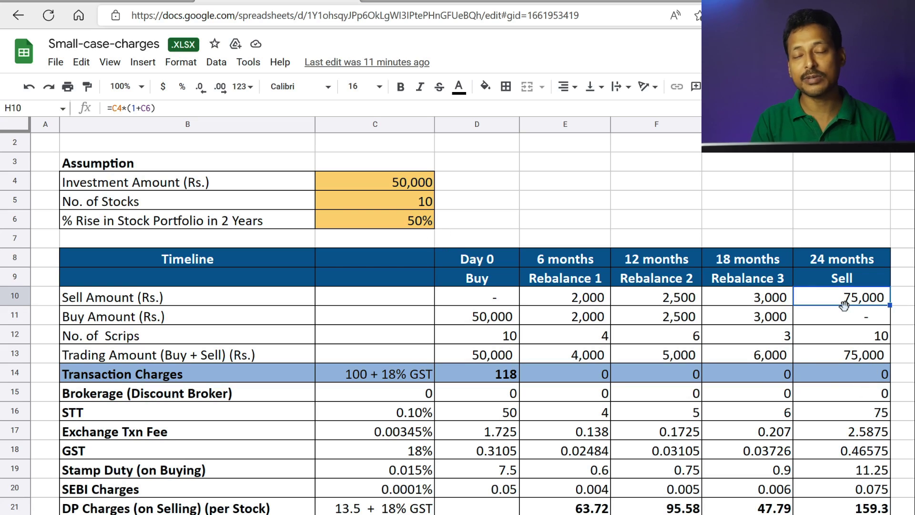
{"action": "left_click", "coordinate": [851, 338]}
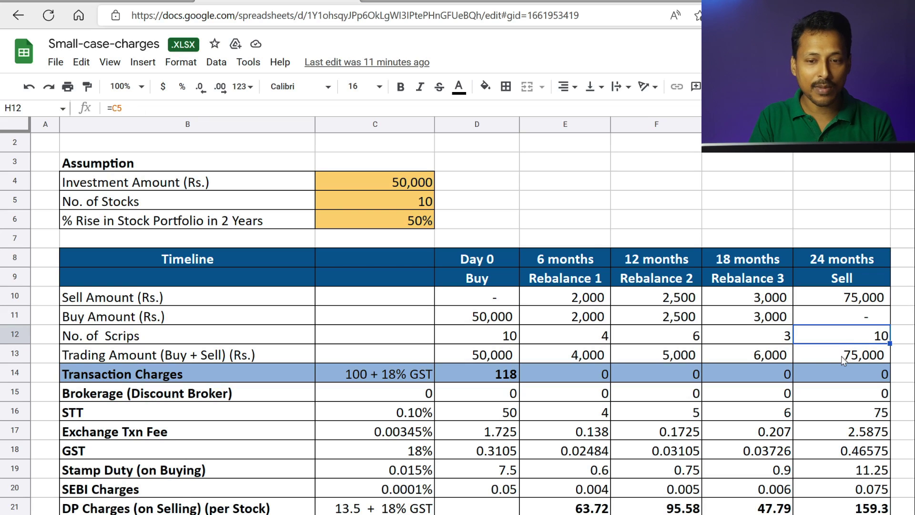
{"action": "left_click", "coordinate": [842, 357]}
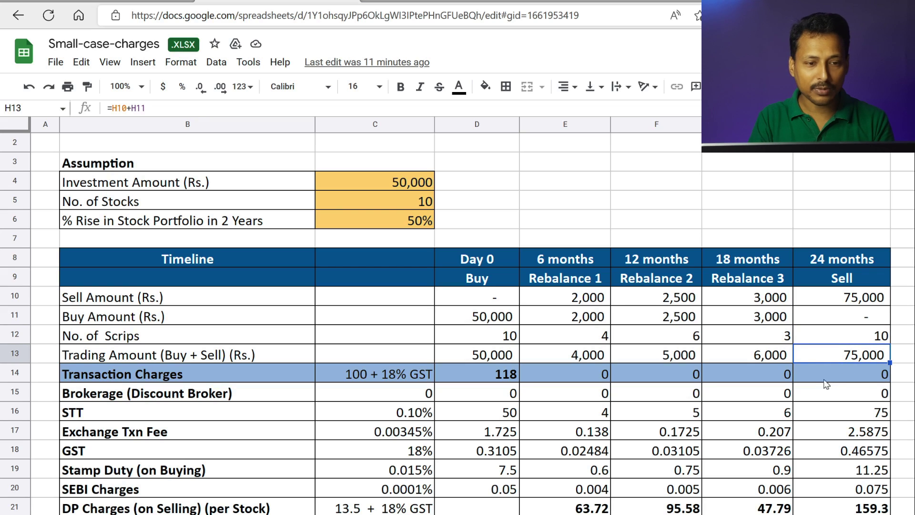
{"action": "left_click", "coordinate": [846, 379]}
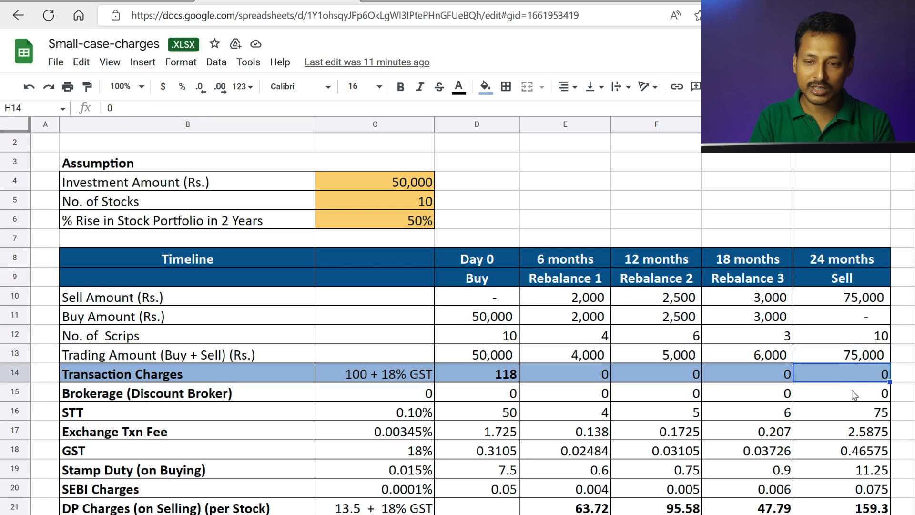
{"action": "left_click", "coordinate": [852, 394]}
{"action": "left_click", "coordinate": [843, 417]}
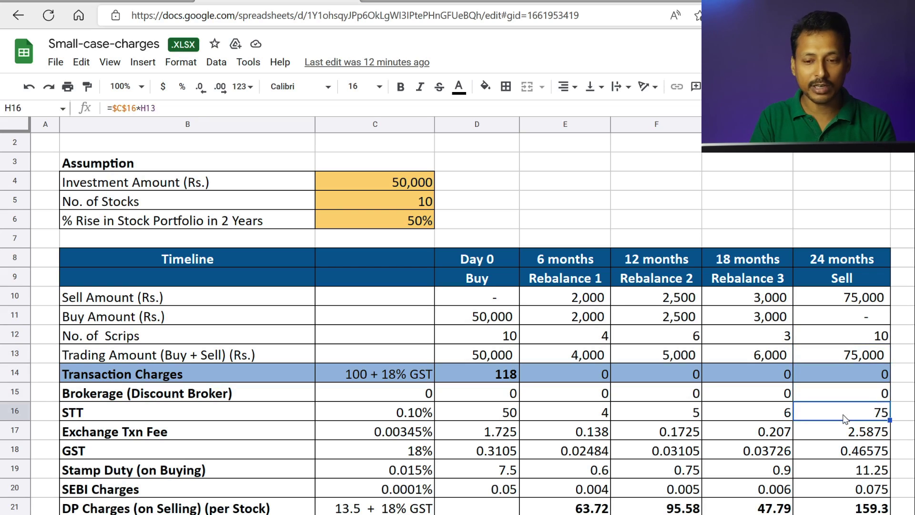
{"action": "left_click", "coordinate": [853, 509]}
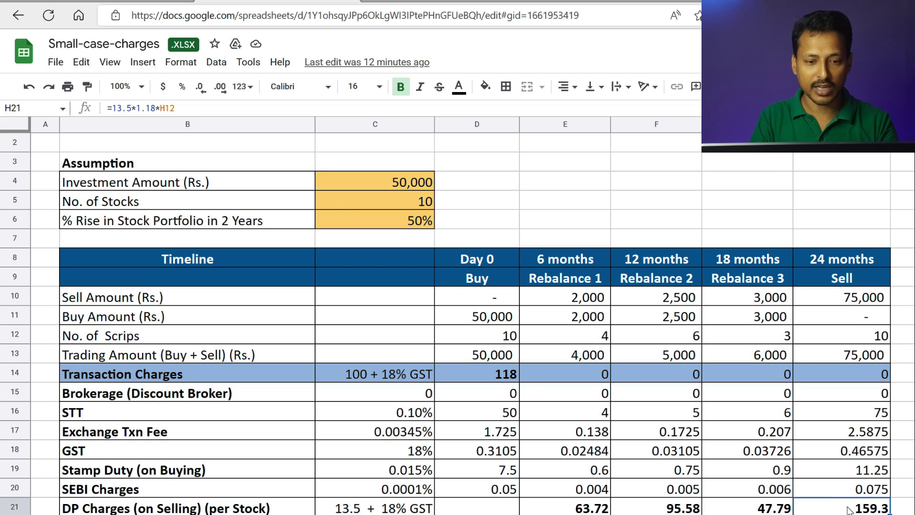
Step: Check the Total Expenses in rupees and the Net Profit in the summary below the charges table
{"action": "scroll", "coordinate": [830, 490], "scroll_direction": "down", "scroll_amount": 2}
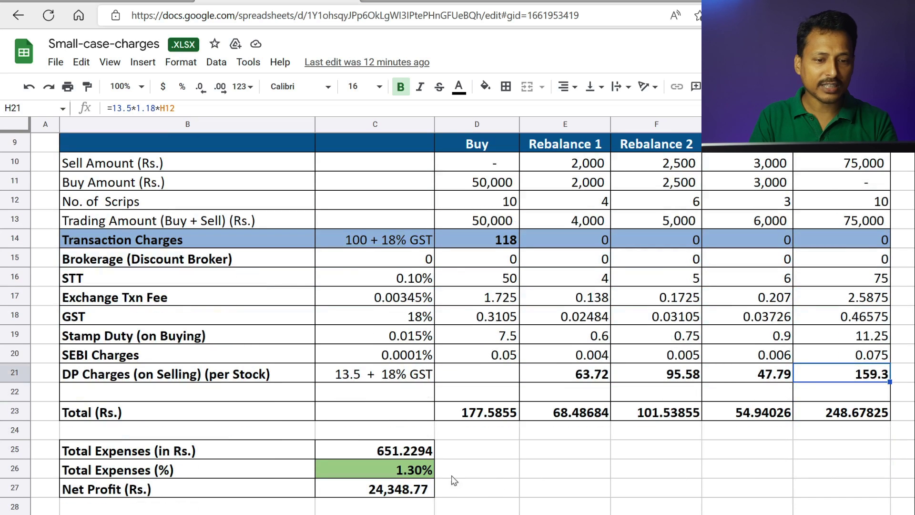
{"action": "left_click", "coordinate": [387, 454]}
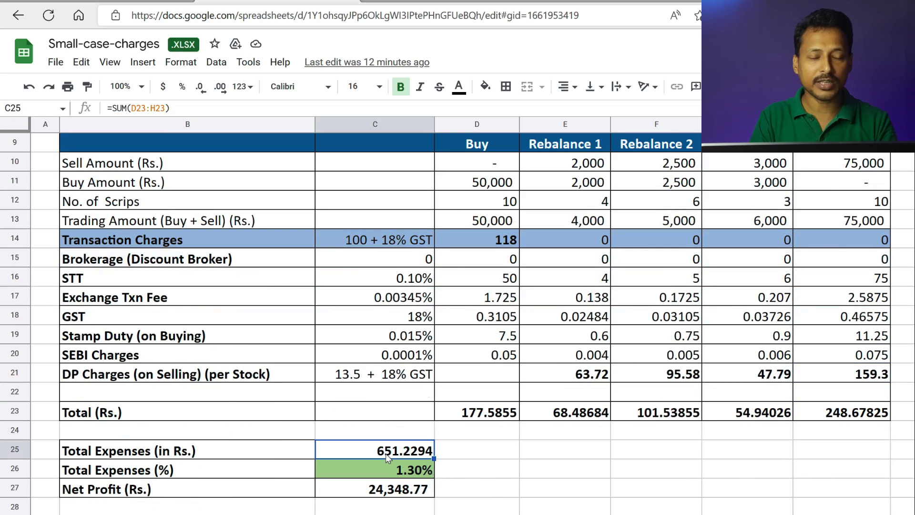
{"action": "left_click", "coordinate": [386, 494]}
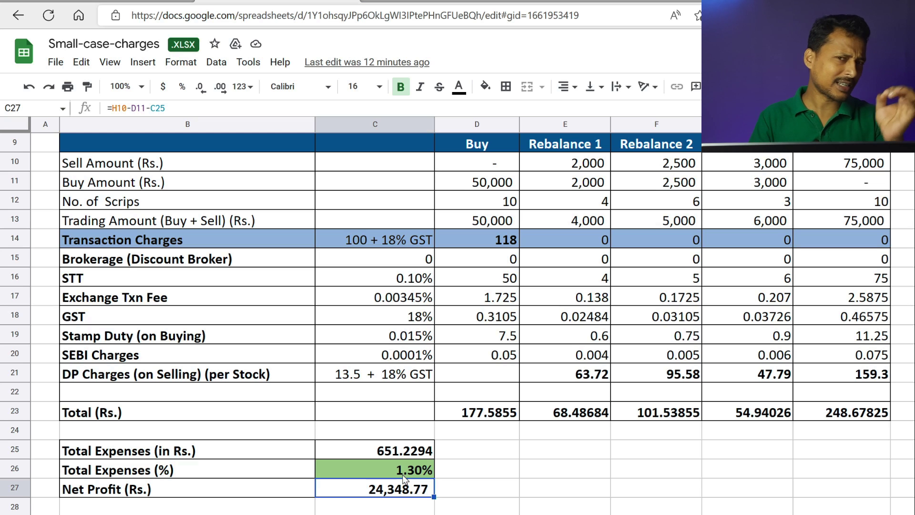
Step: Set the Investment Amount to 100,000 and check the Total Expenses (%) in the summary
{"action": "scroll", "coordinate": [404, 479], "scroll_direction": "up", "scroll_amount": 5}
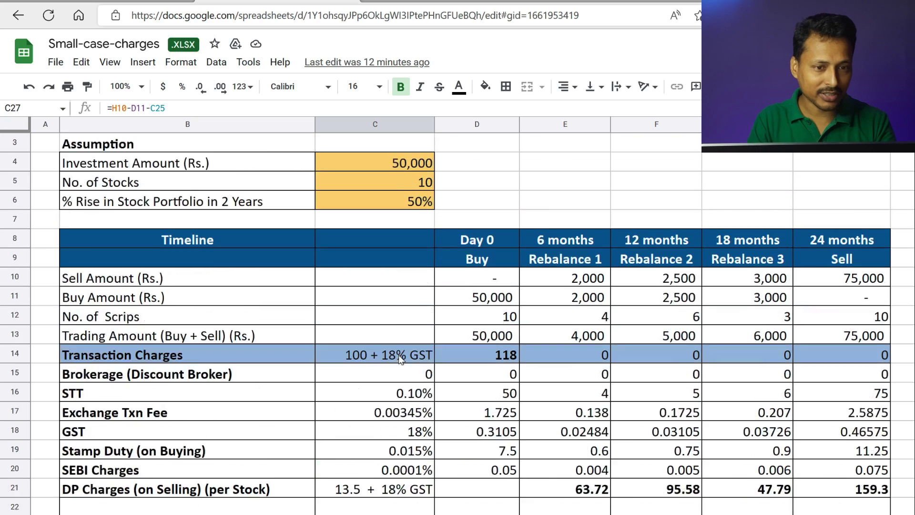
{"action": "left_click", "coordinate": [394, 204]}
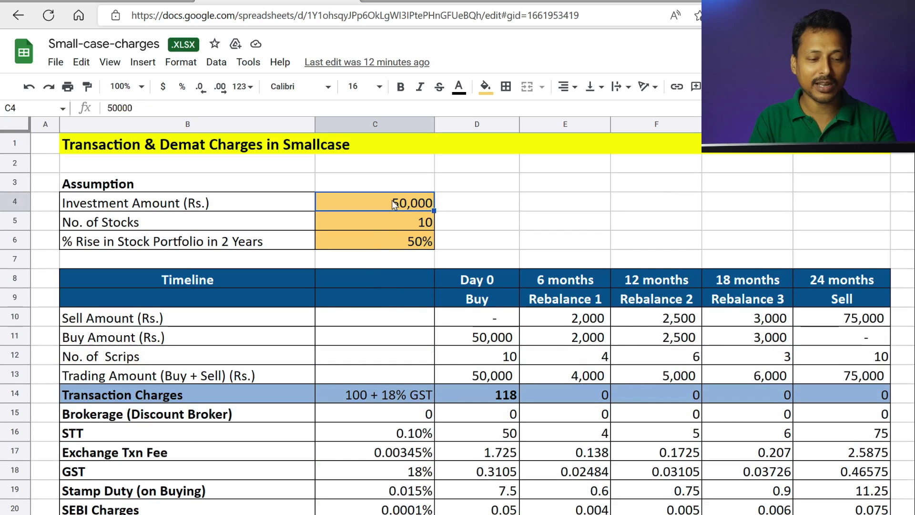
{"action": "type", "text": "10000"}
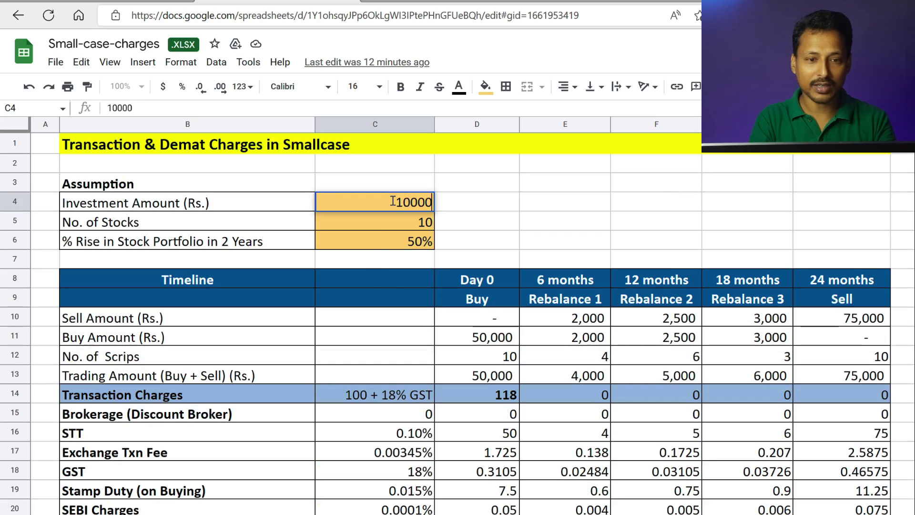
{"action": "type", "text": "0"}
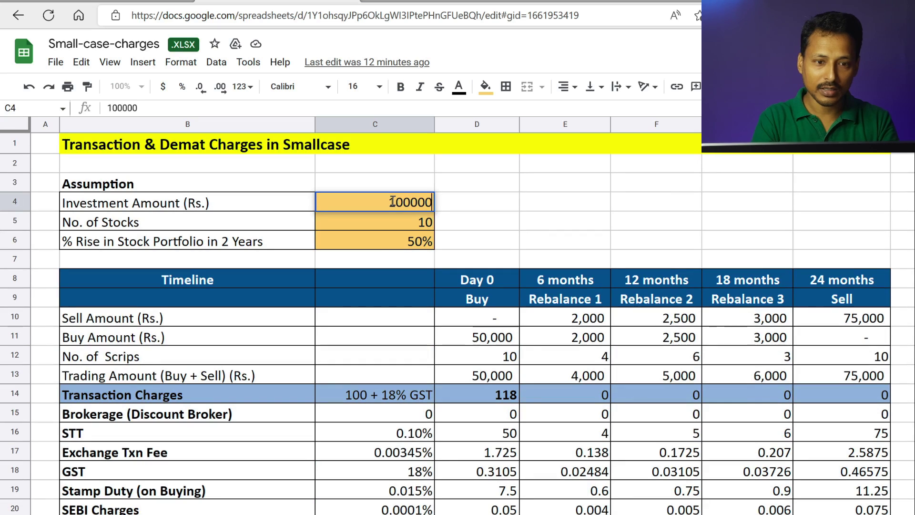
{"action": "key", "text": "Return"}
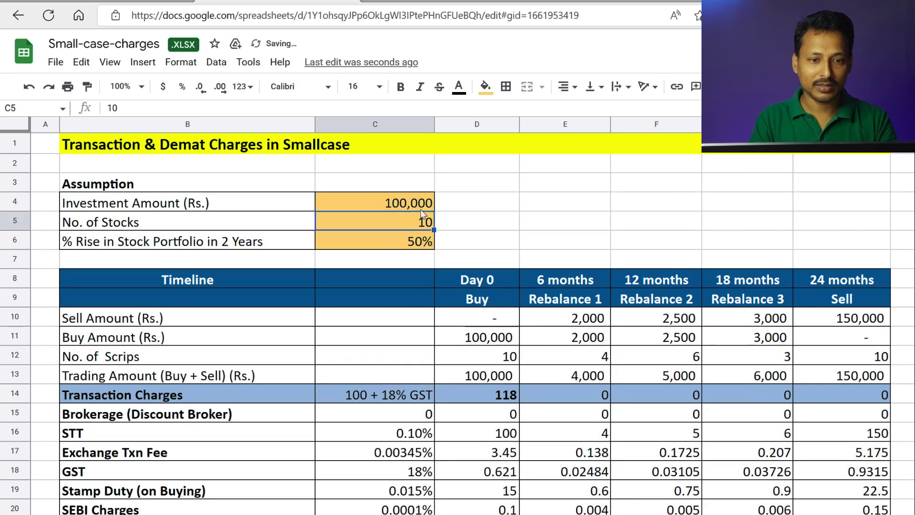
{"action": "scroll", "coordinate": [410, 229], "scroll_direction": "down", "scroll_amount": 5}
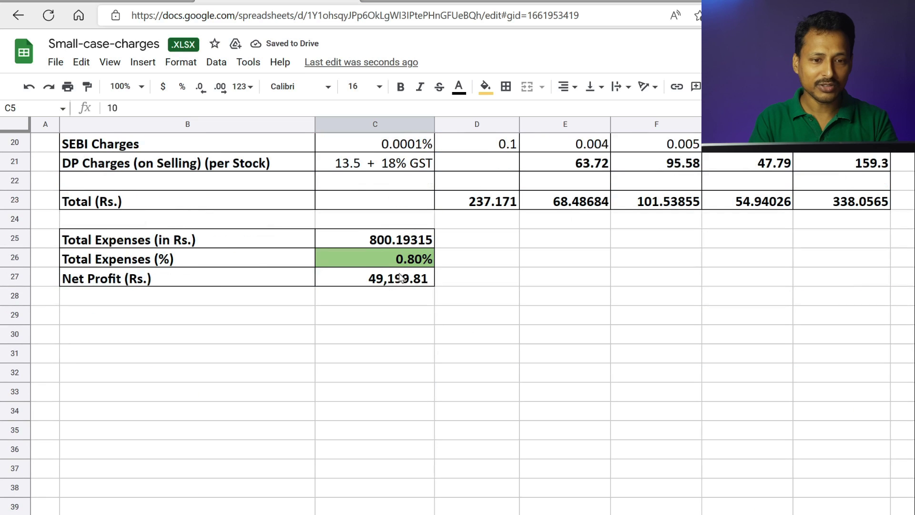
{"action": "left_click", "coordinate": [413, 263]}
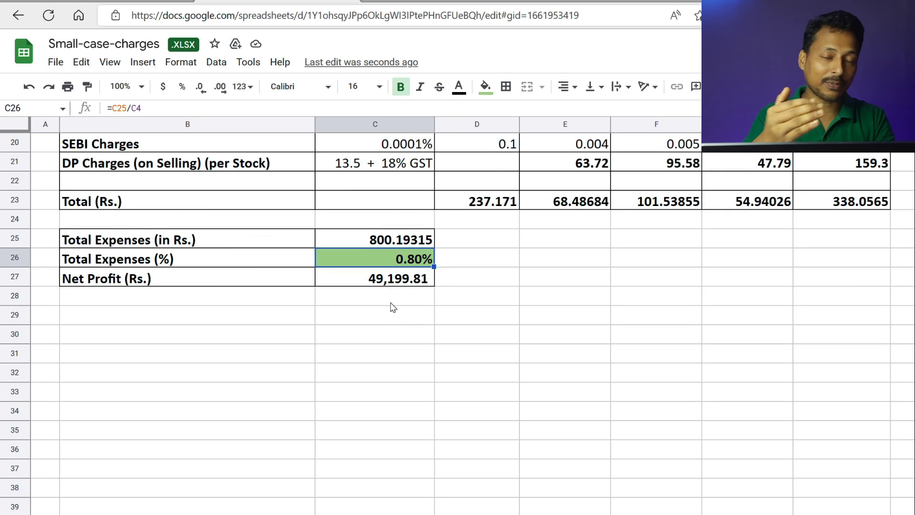
Step: Change the Investment Amount to 500,000 and review the charges and expense summary
{"action": "scroll", "coordinate": [393, 308], "scroll_direction": "up", "scroll_amount": 6}
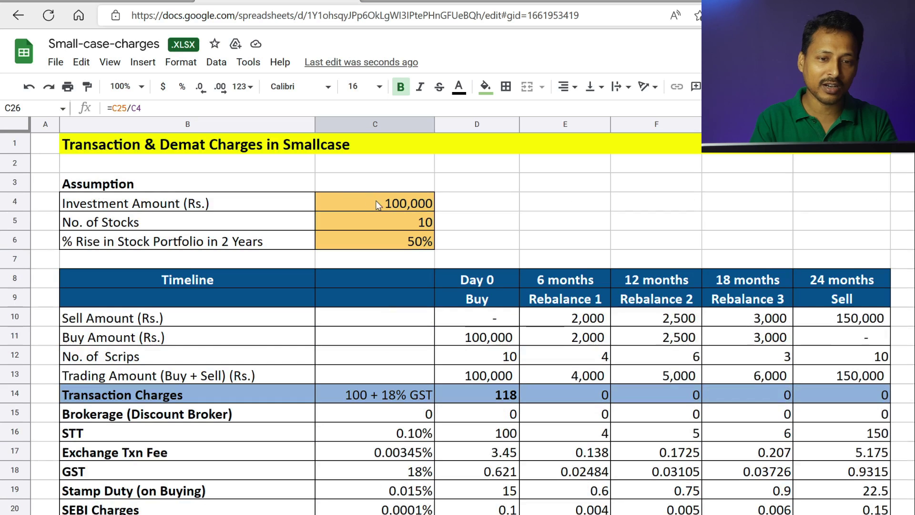
{"action": "left_click", "coordinate": [390, 204]}
{"action": "double_click", "coordinate": [390, 204]}
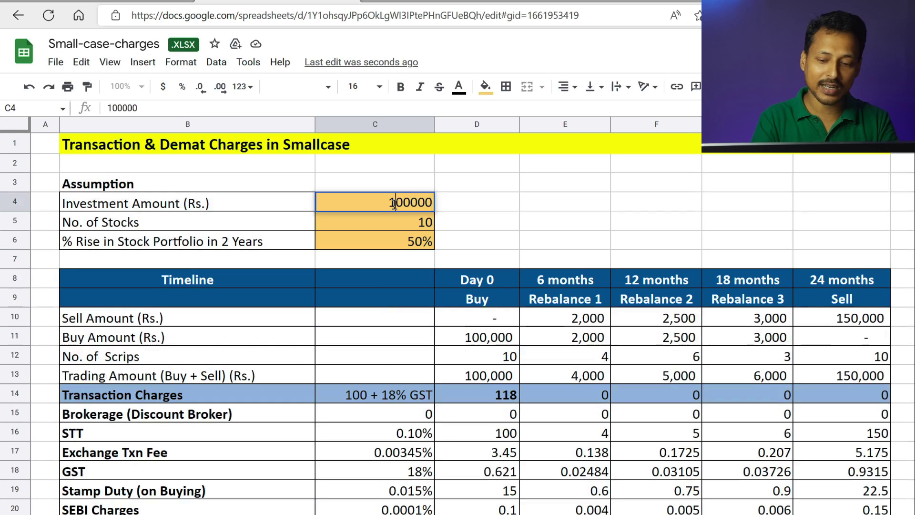
{"action": "key", "text": "BackSpace"}
{"action": "type", "text": "5"}
{"action": "key", "text": "Return"}
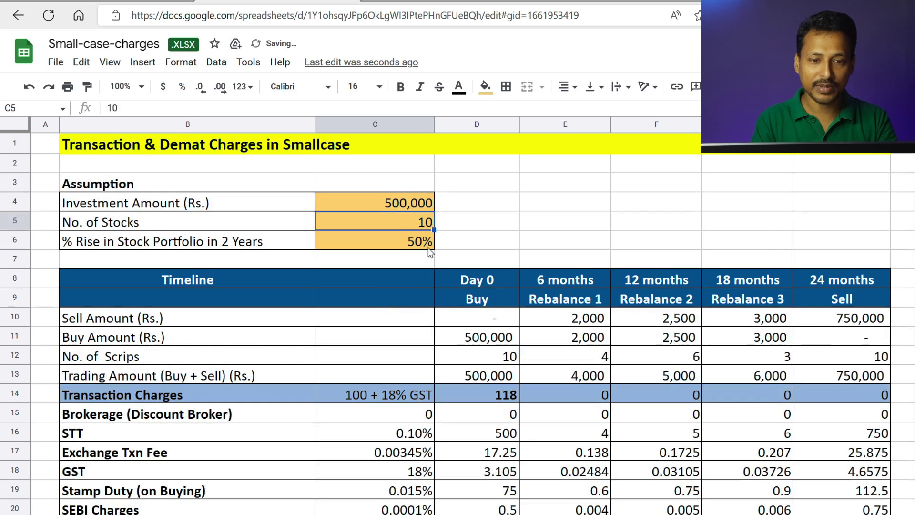
{"action": "scroll", "coordinate": [419, 414], "scroll_direction": "down", "scroll_amount": 4}
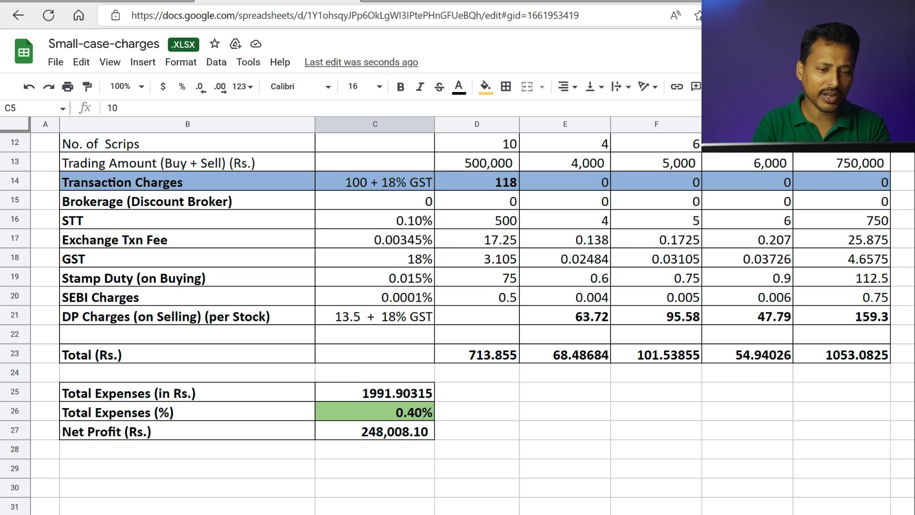
Step: Open the paid Smallcase subscription charges sheet and inspect the Mutual Funds and Smallcase returns, annual subscription and amount to be invested
{"action": "key", "text": "ctrl+shift+Page_Up"}
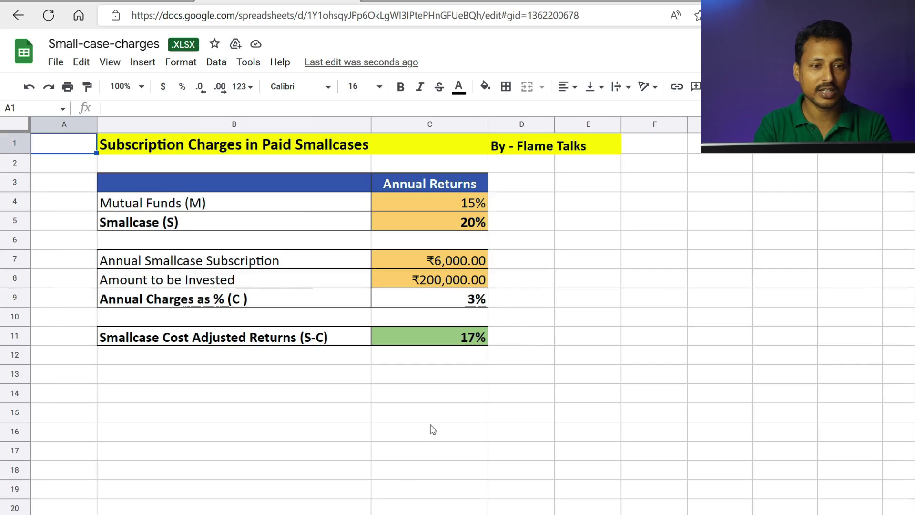
{"action": "left_click", "coordinate": [440, 209]}
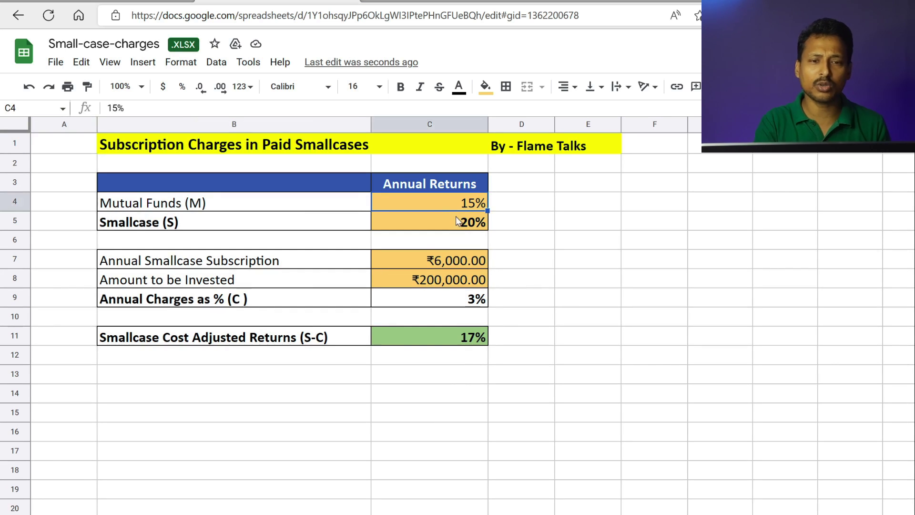
{"action": "left_click", "coordinate": [457, 222]}
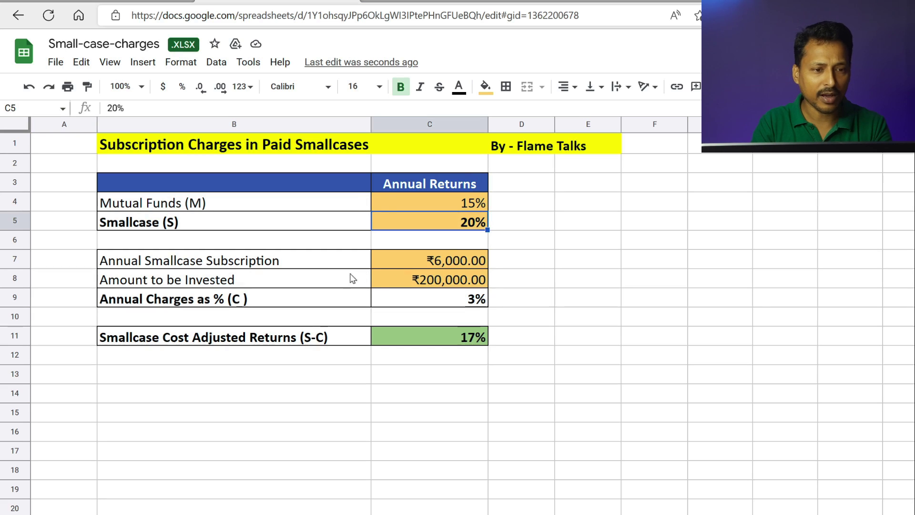
{"action": "left_click", "coordinate": [427, 262]}
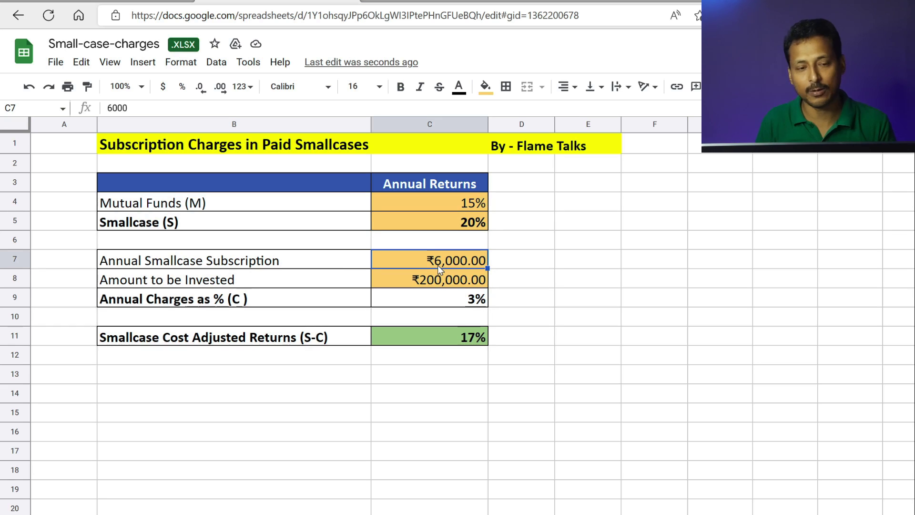
{"action": "left_click", "coordinate": [427, 283]}
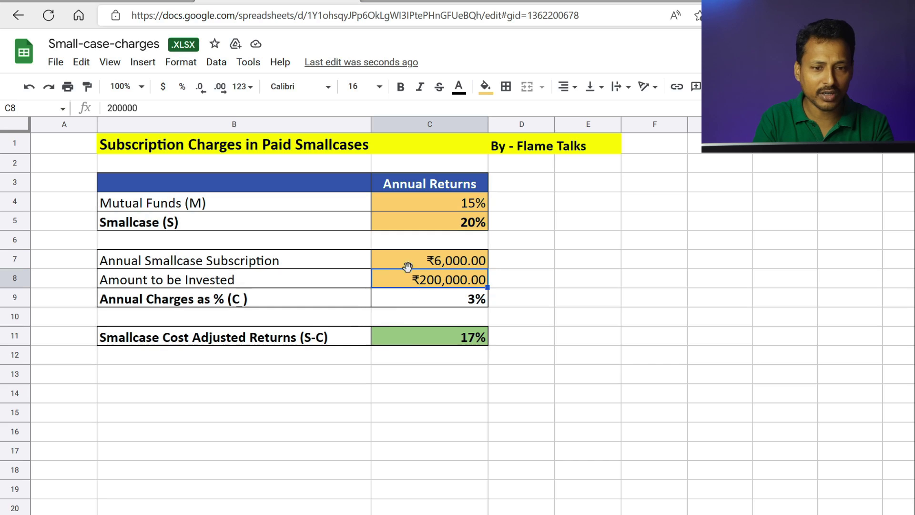
Step: Compare the Smallcase return, Annual Charges as % and Smallcase Cost Adjusted Returns with the Mutual Funds return
{"action": "left_click", "coordinate": [469, 226]}
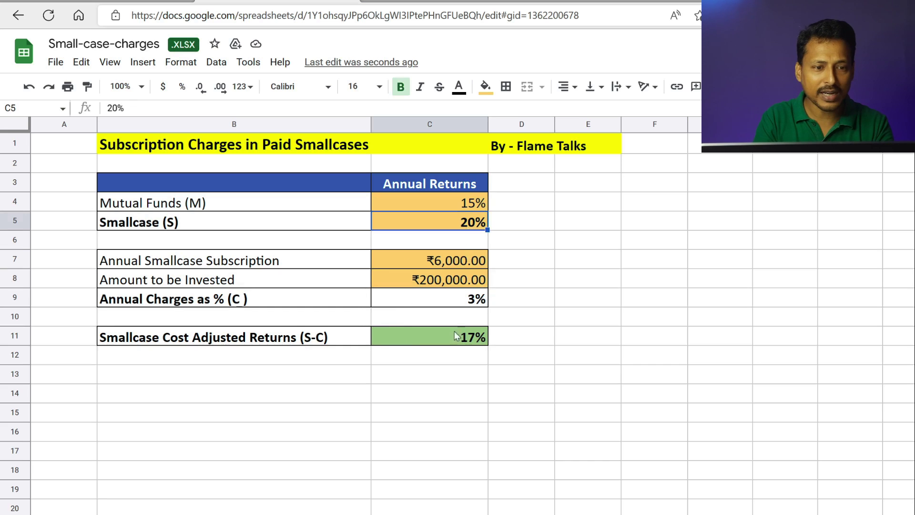
{"action": "left_click", "coordinate": [437, 299]}
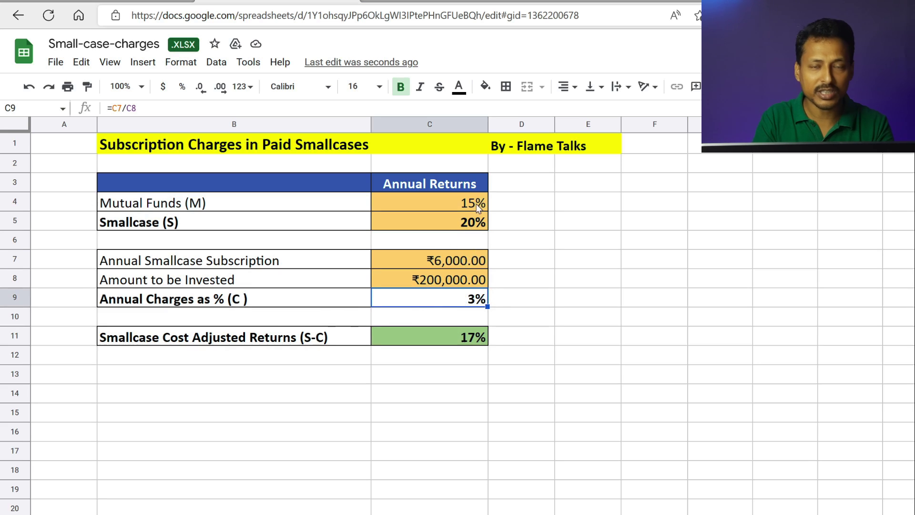
{"action": "left_click", "coordinate": [466, 341]}
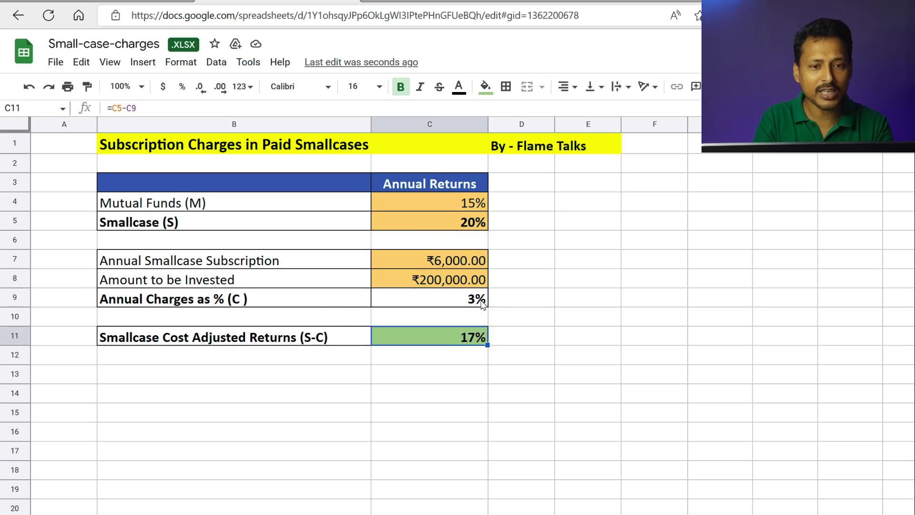
{"action": "left_click", "coordinate": [468, 204]}
{"action": "left_click", "coordinate": [450, 334]}
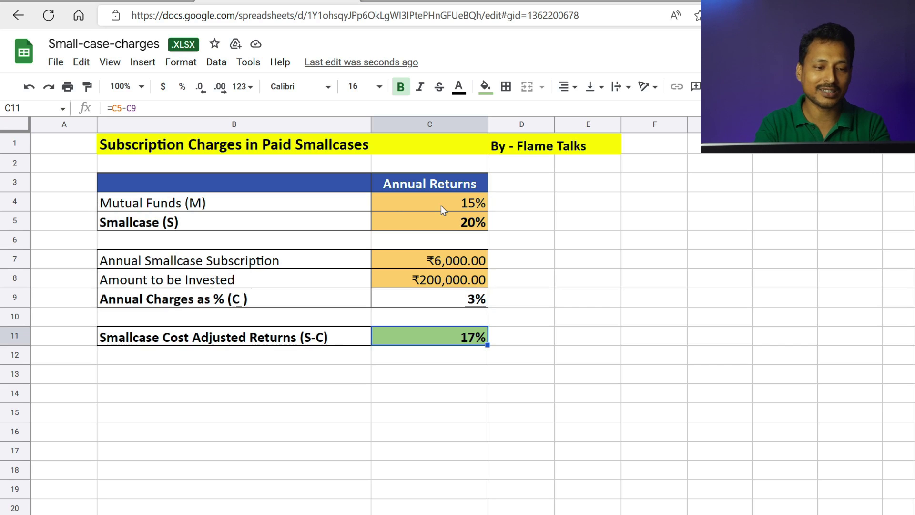
Step: Return to the transaction and demat charges sheet and review the charge rates from Brokerage down to DP Charges
{"action": "key", "text": "ctrl+shift+Page_Down"}
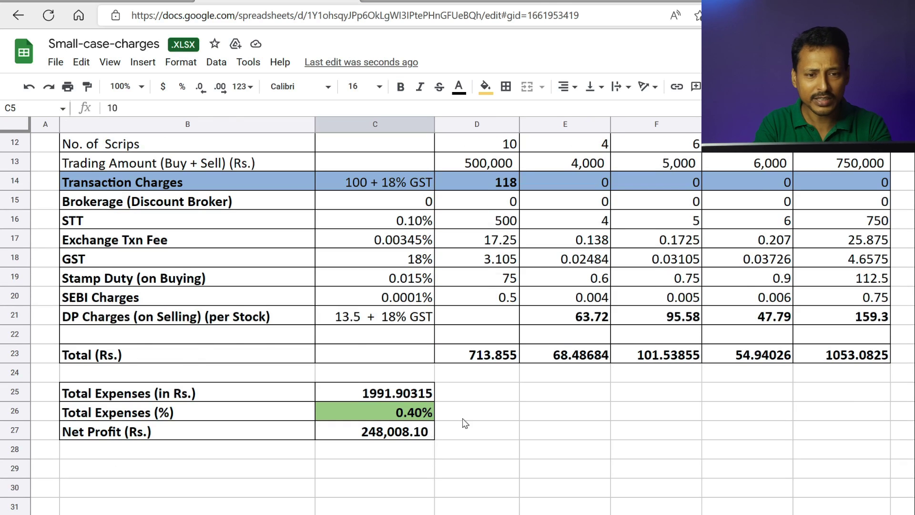
{"action": "scroll", "coordinate": [465, 423], "scroll_direction": "up", "scroll_amount": 2}
{"action": "left_click_drag", "start_coordinate": [419, 303], "coordinate": [439, 412]}
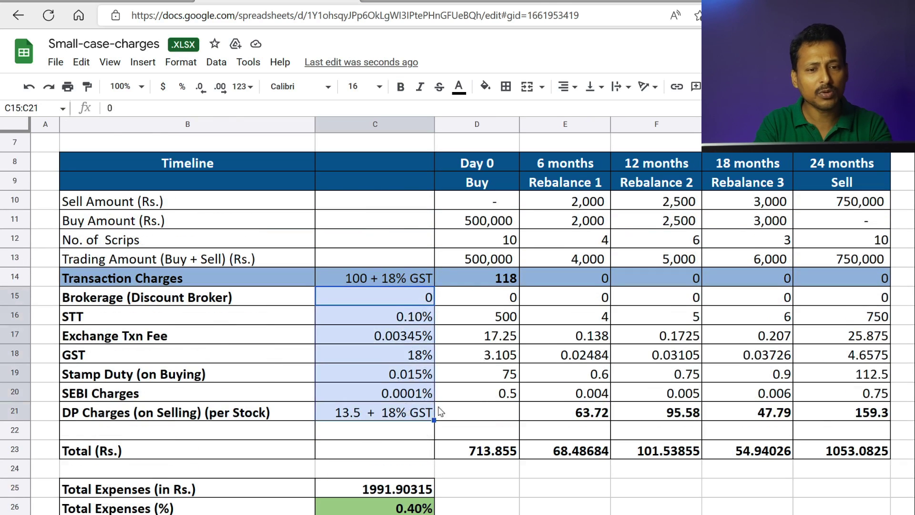
{"action": "left_click", "coordinate": [445, 412]}
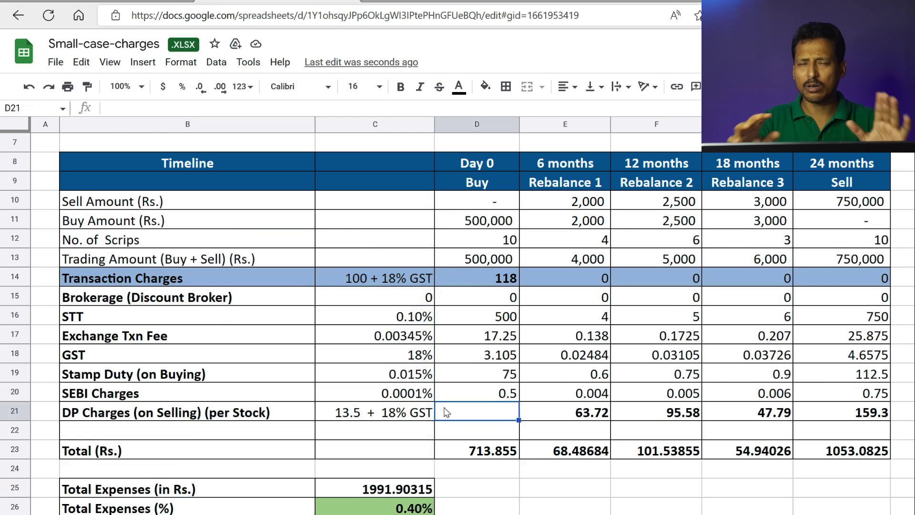